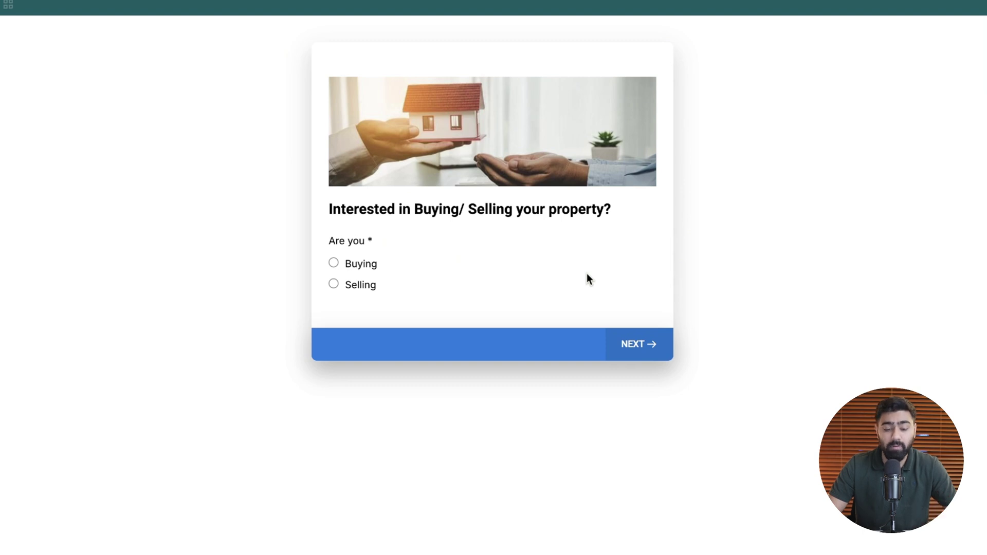
# - Answer Buying on the survey and continue to the next question
pyautogui.click(334, 263)
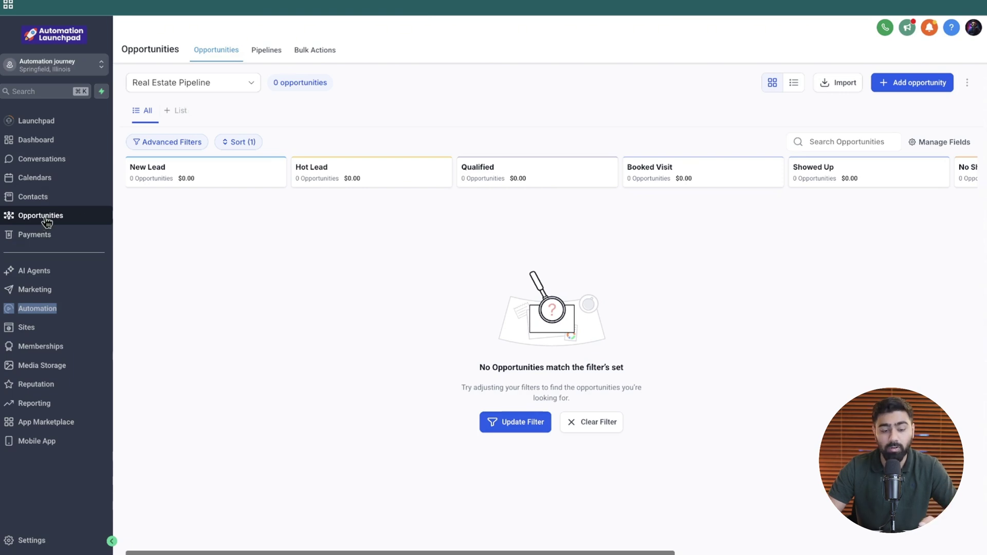
# - Check the Pipelines tab, then return to the Opportunities board
pyautogui.click(265, 58)
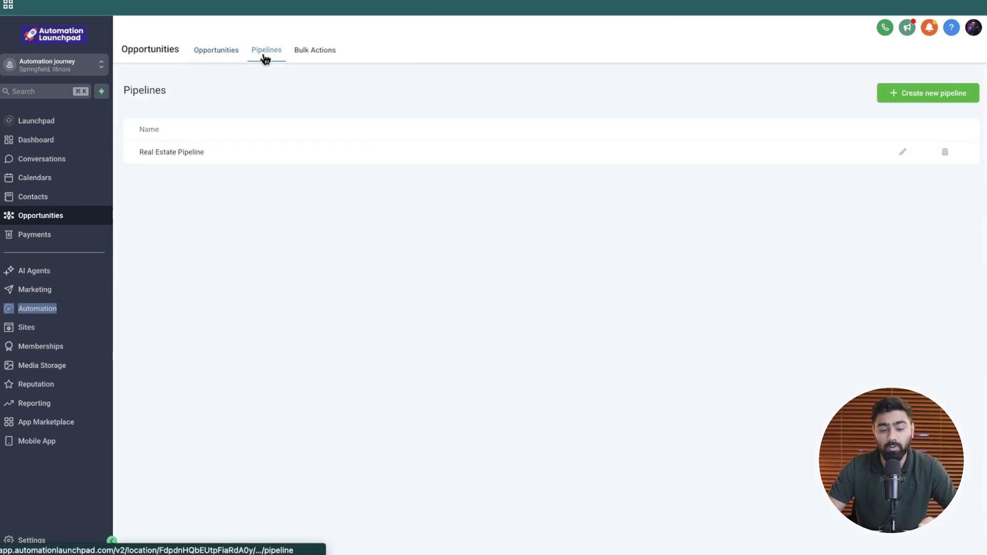
pyautogui.click(227, 55)
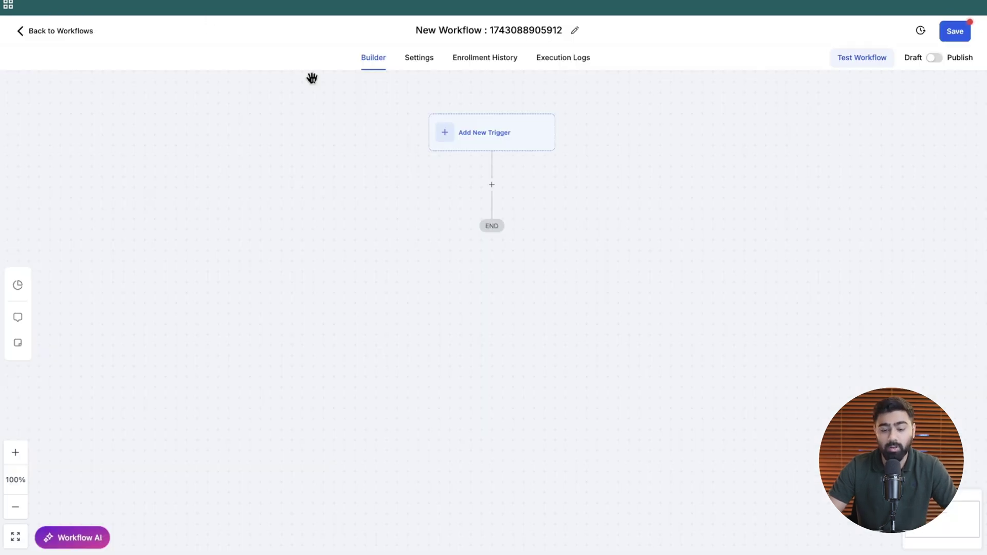
# - Rename the workflow to '1. Create Opportunity' and add a Survey Submitted trigger
pyautogui.click(430, 36)
pyautogui.write('1.')
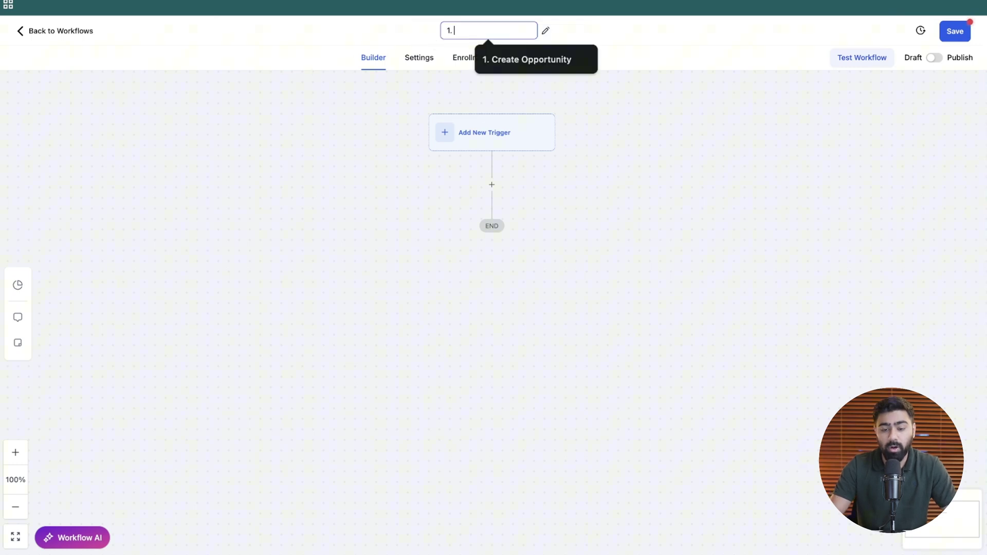
pyautogui.write(' Create Opportunity')
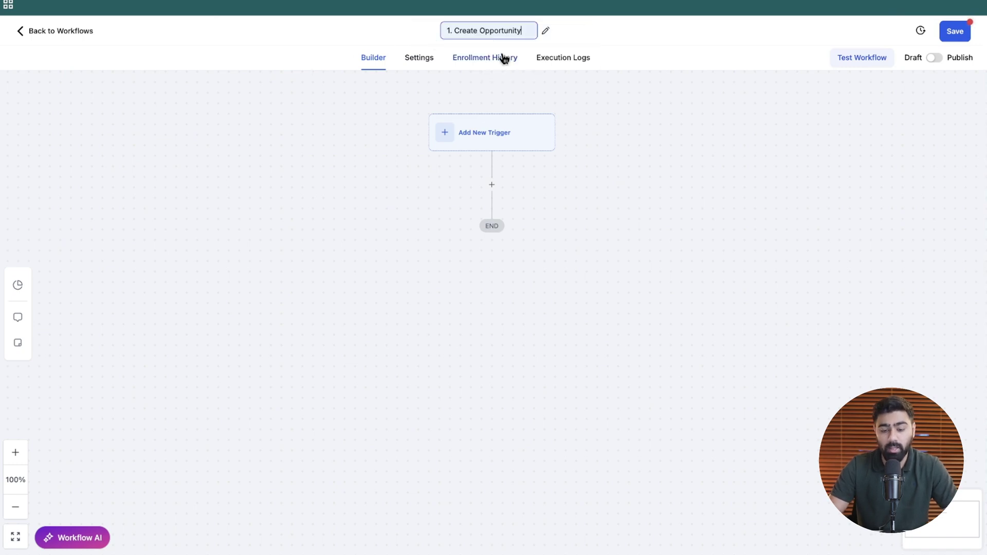
pyautogui.click(487, 128)
pyautogui.click(756, 138)
pyautogui.write('su')
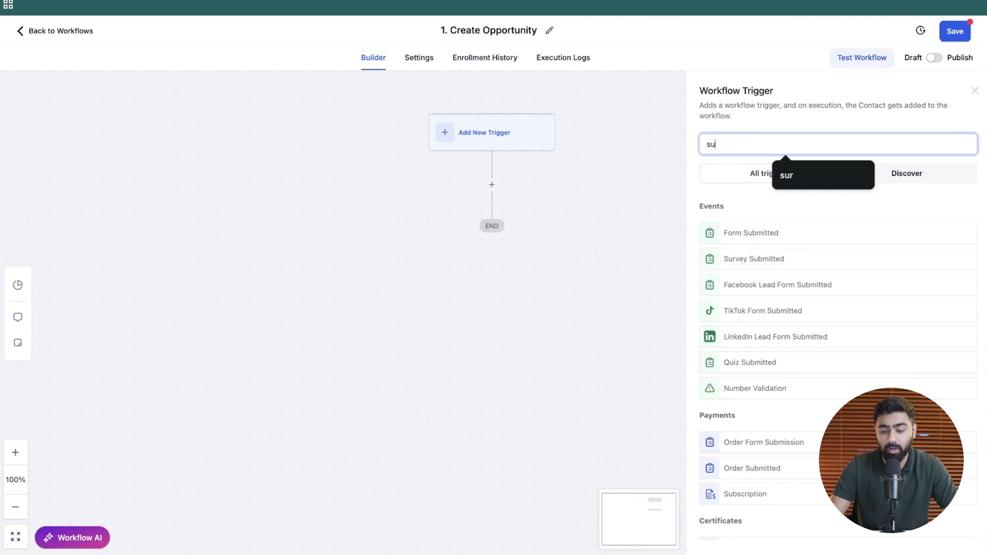
pyautogui.write('rvey')
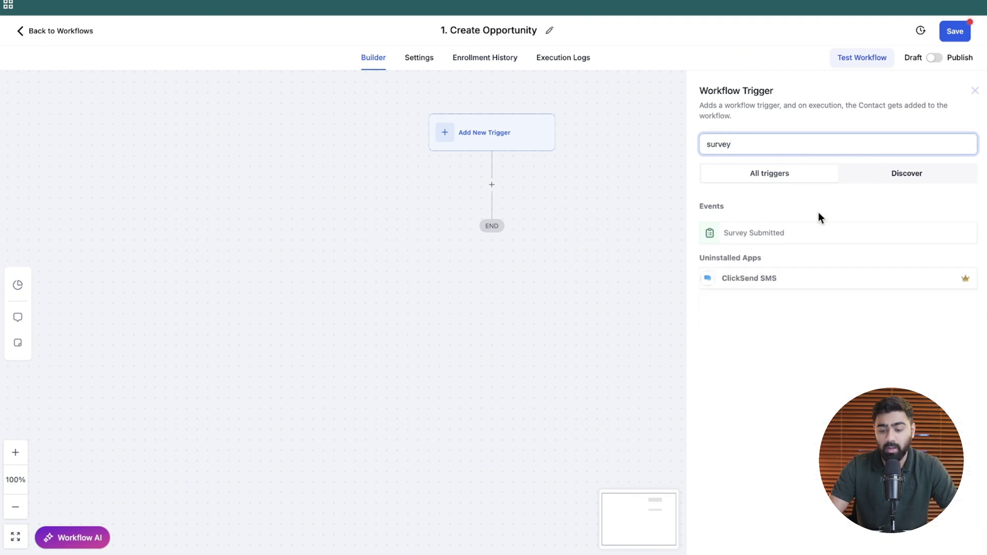
pyautogui.click(761, 239)
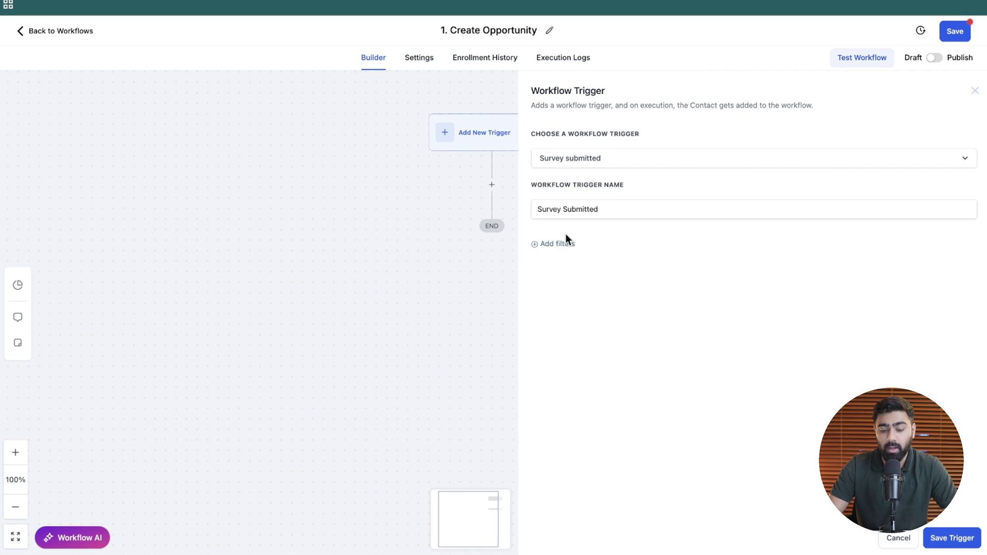
# - Filter the trigger to Survey is Real Estate Survey and save it
pyautogui.click(557, 243)
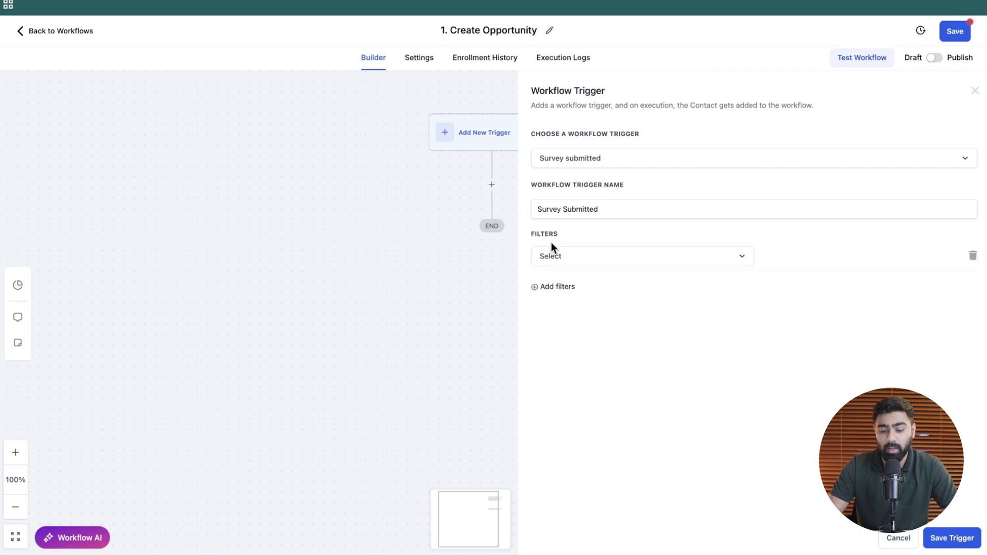
pyautogui.click(567, 265)
pyautogui.click(563, 348)
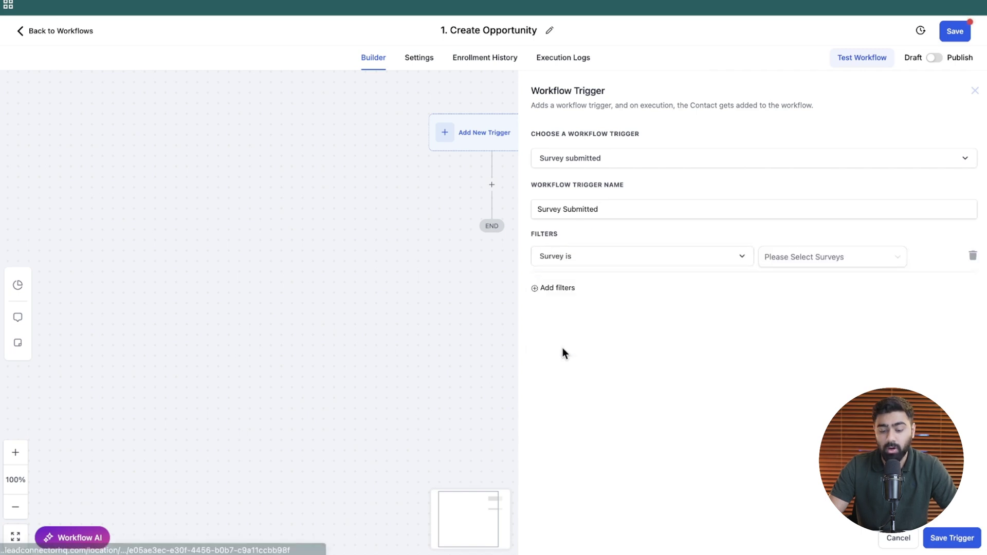
pyautogui.click(768, 261)
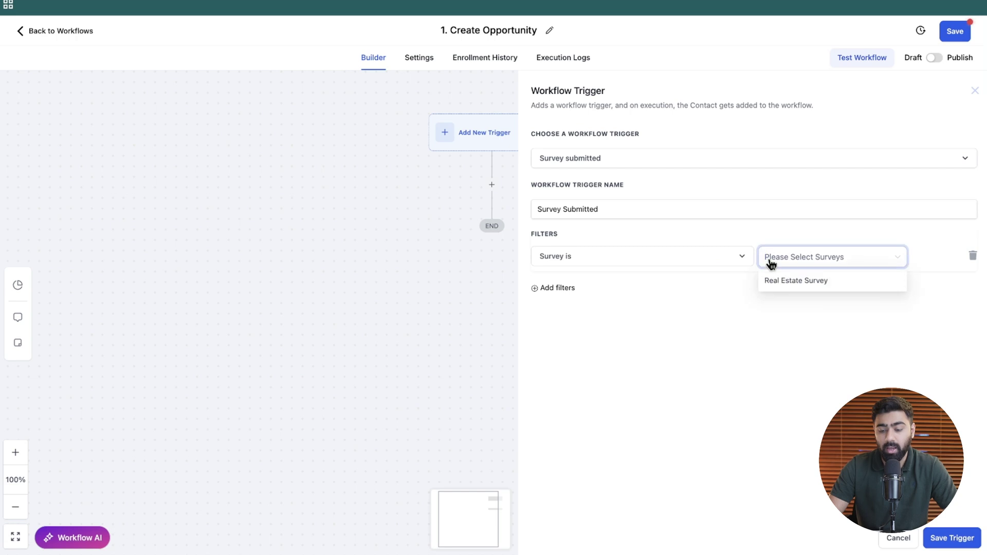
pyautogui.click(793, 286)
pyautogui.click(795, 320)
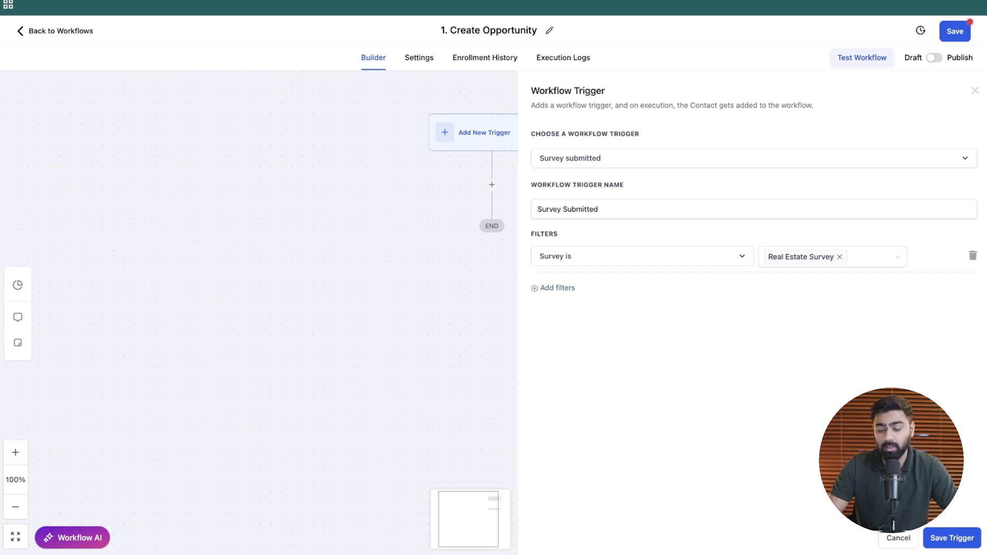
pyautogui.click(949, 537)
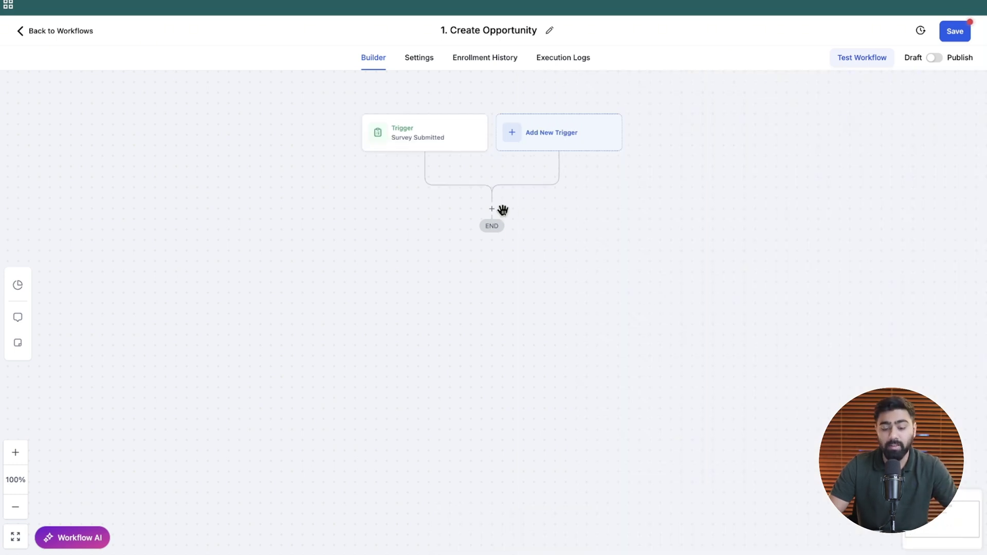
# - Add a Create Opportunity action on Real Estate Pipeline with one empty field row
pyautogui.click(492, 209)
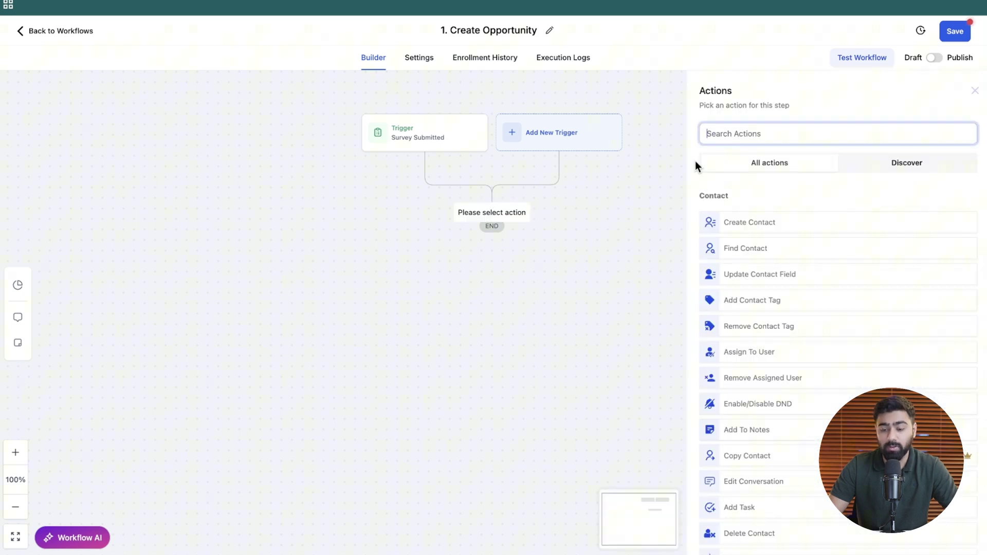
pyautogui.write('create')
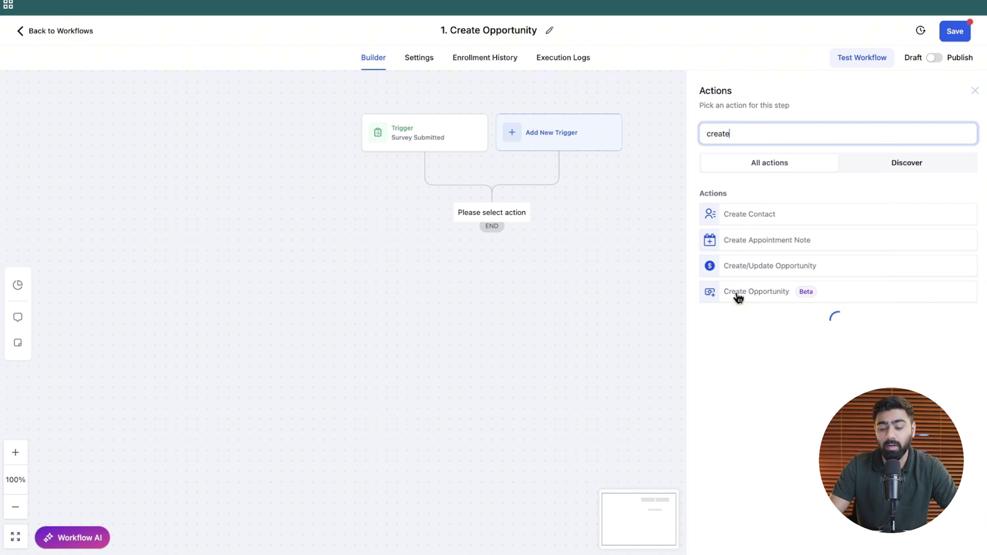
pyautogui.click(754, 296)
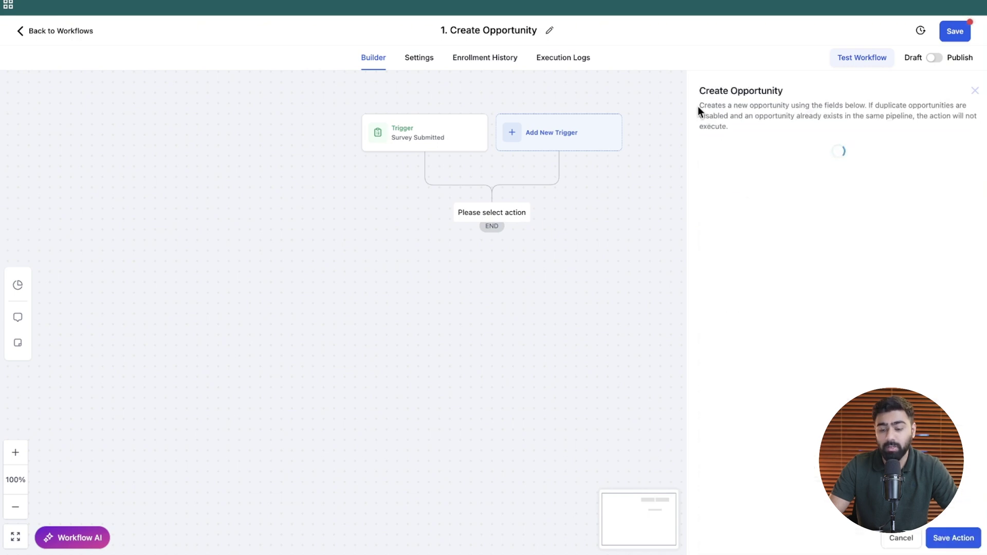
pyautogui.moveTo(699, 106); pyautogui.dragTo(729, 124)
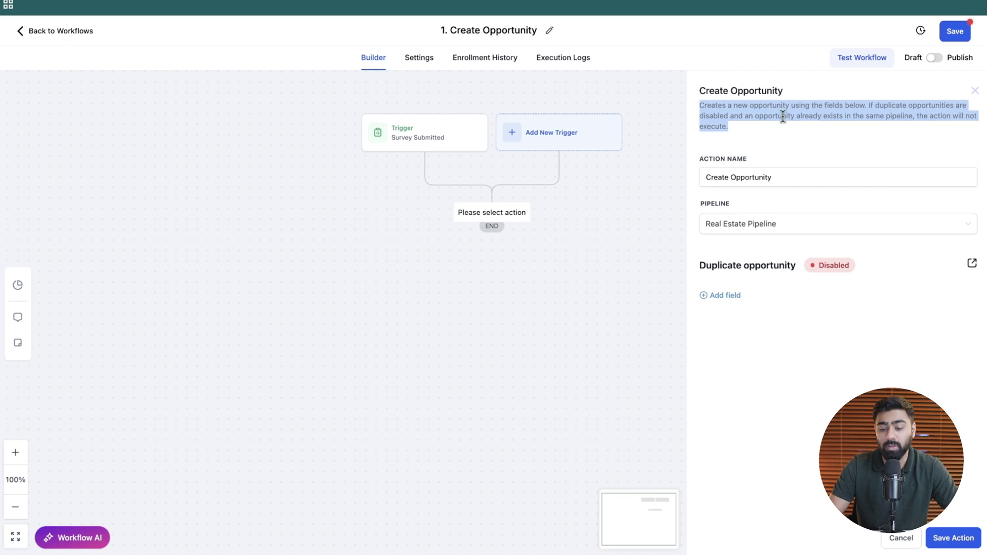
pyautogui.click(761, 202)
pyautogui.click(775, 223)
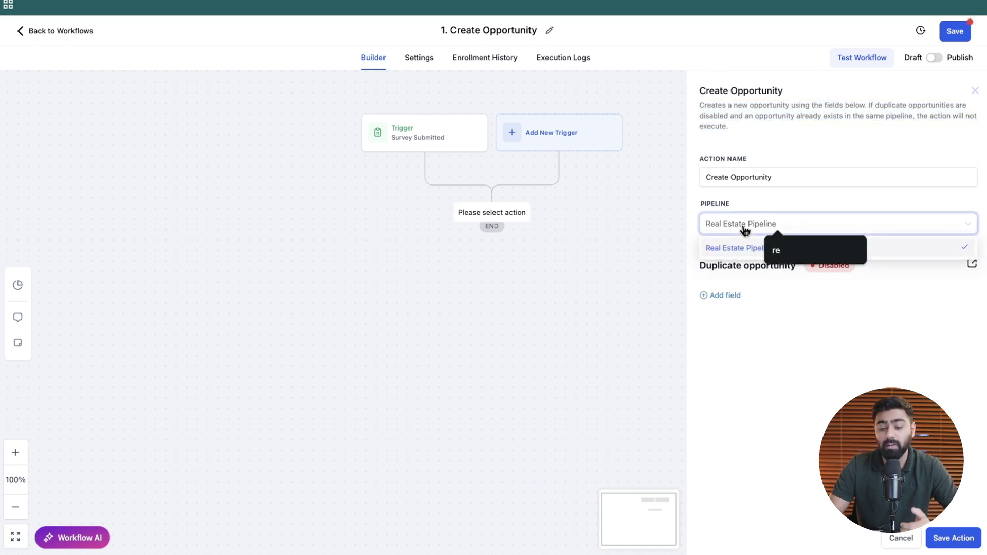
pyautogui.click(754, 300)
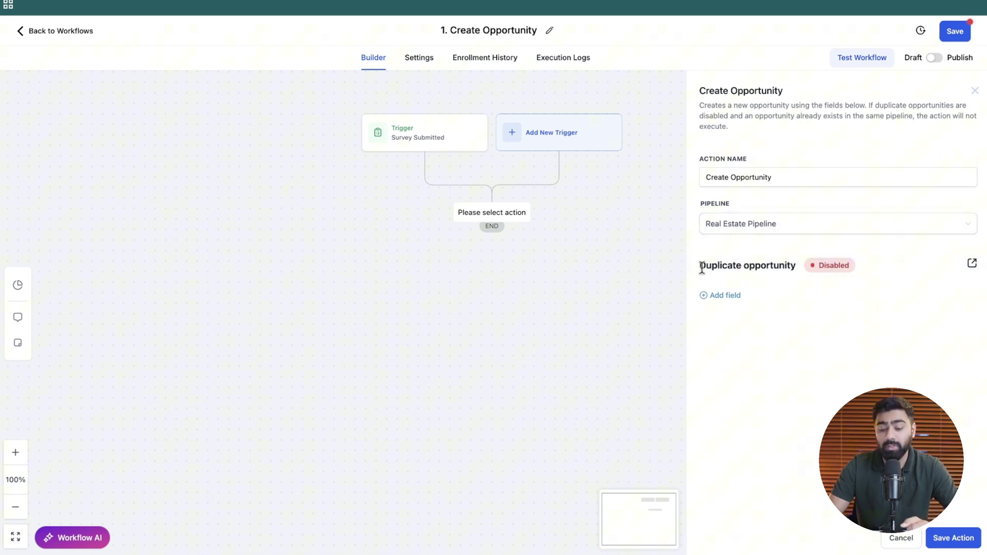
pyautogui.moveTo(701, 267); pyautogui.dragTo(834, 264)
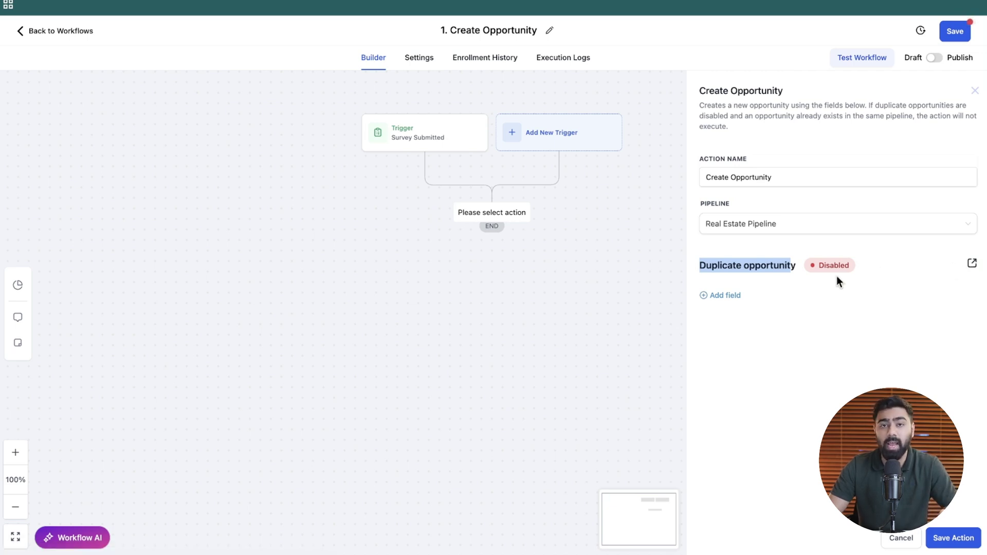
pyautogui.click(725, 295)
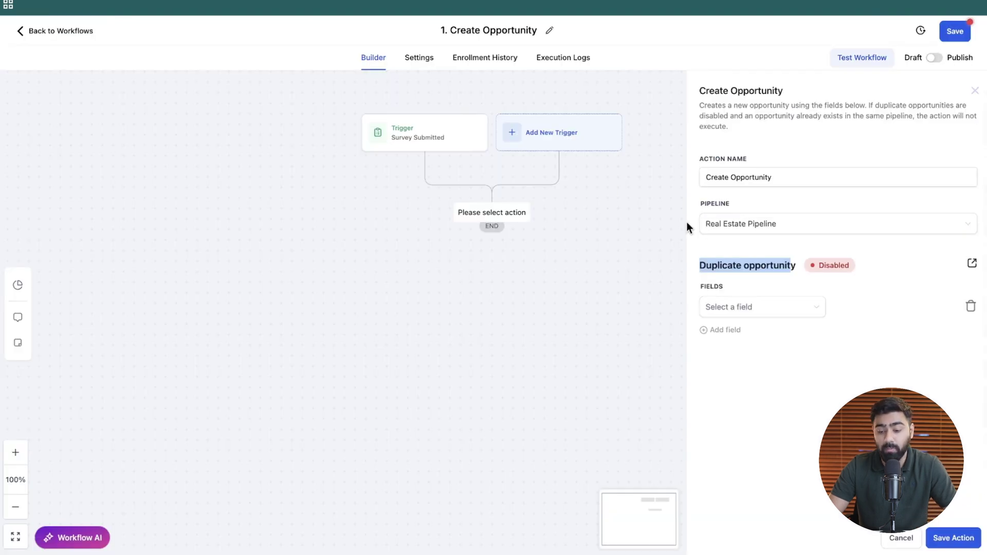
# - Set the opportunity's Pipeline Stage field to New Lead
pyautogui.click(724, 315)
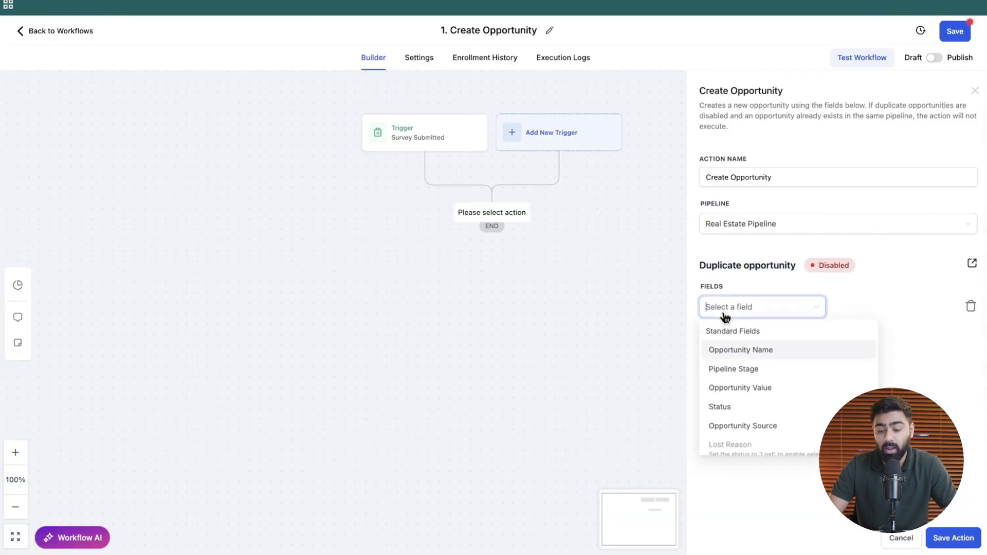
pyautogui.click(735, 371)
pyautogui.click(849, 313)
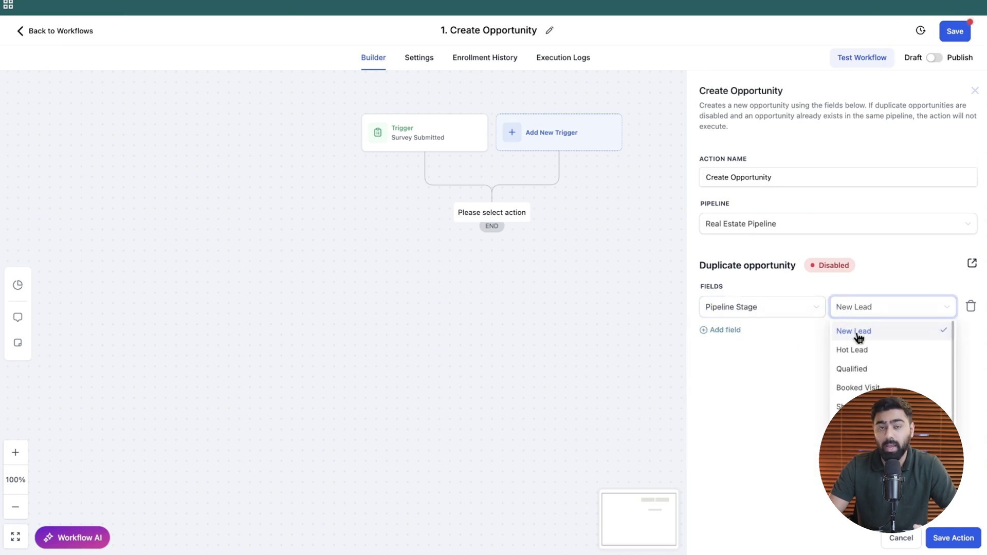
pyautogui.click(855, 334)
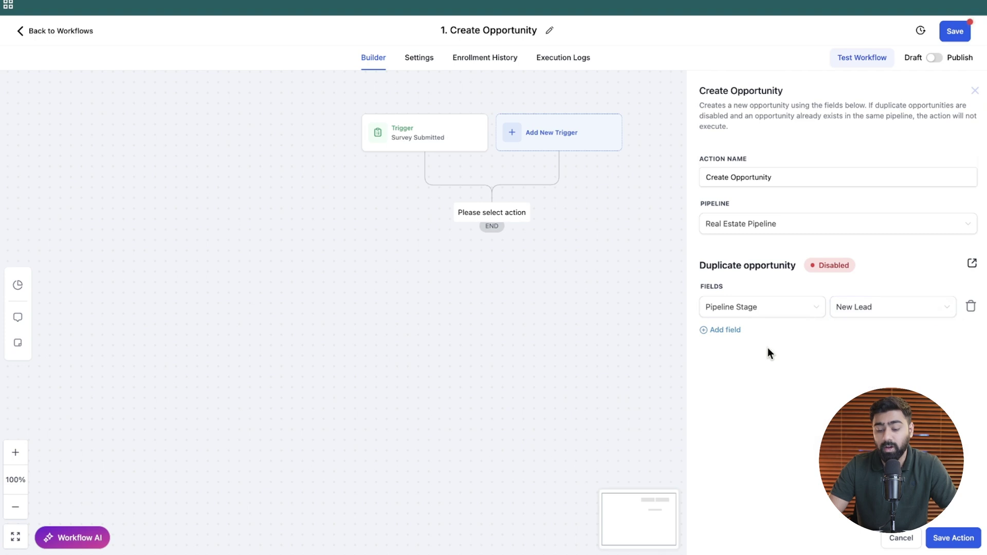
# - Set the Opportunity Name field to the contact's full name merge tag
pyautogui.click(725, 330)
pyautogui.click(728, 341)
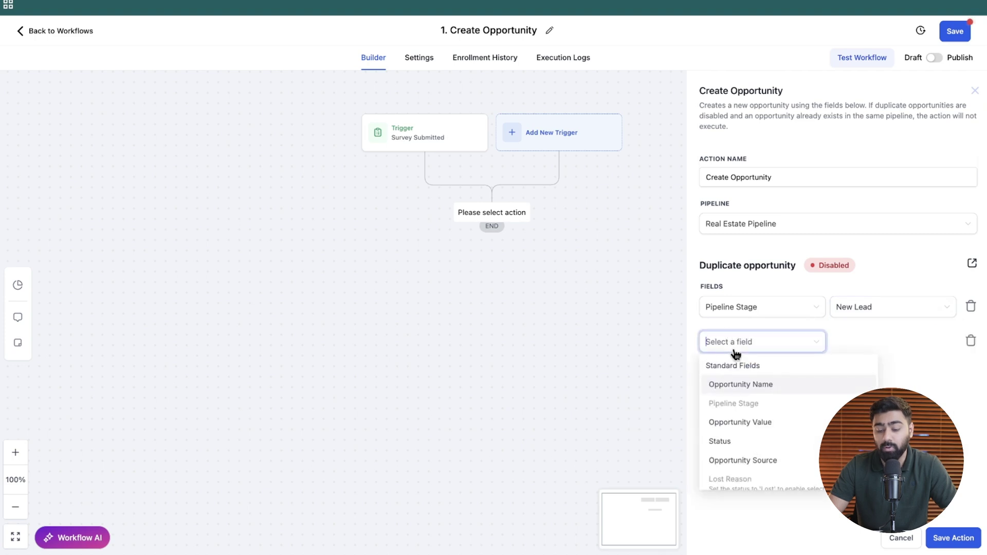
pyautogui.click(730, 386)
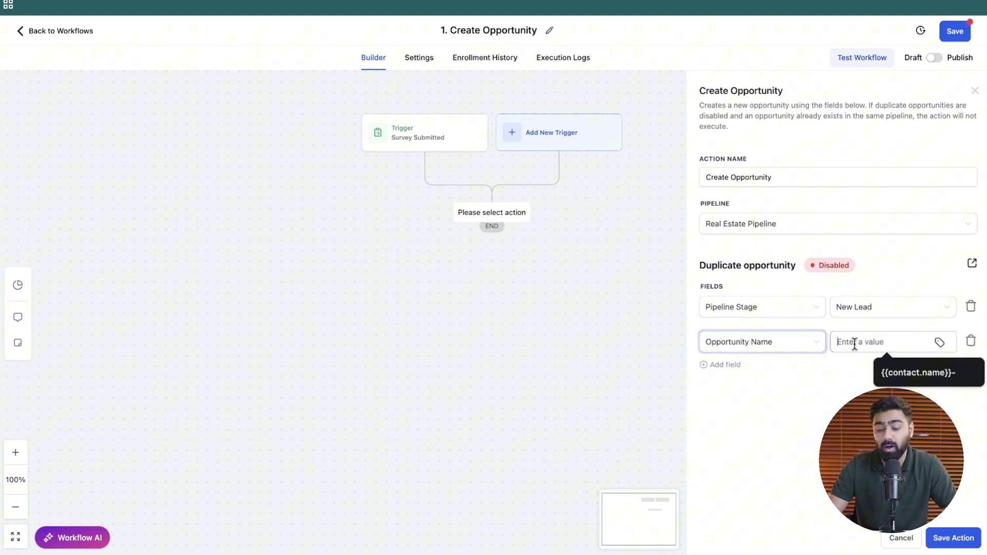
pyautogui.click(851, 341)
pyautogui.click(939, 342)
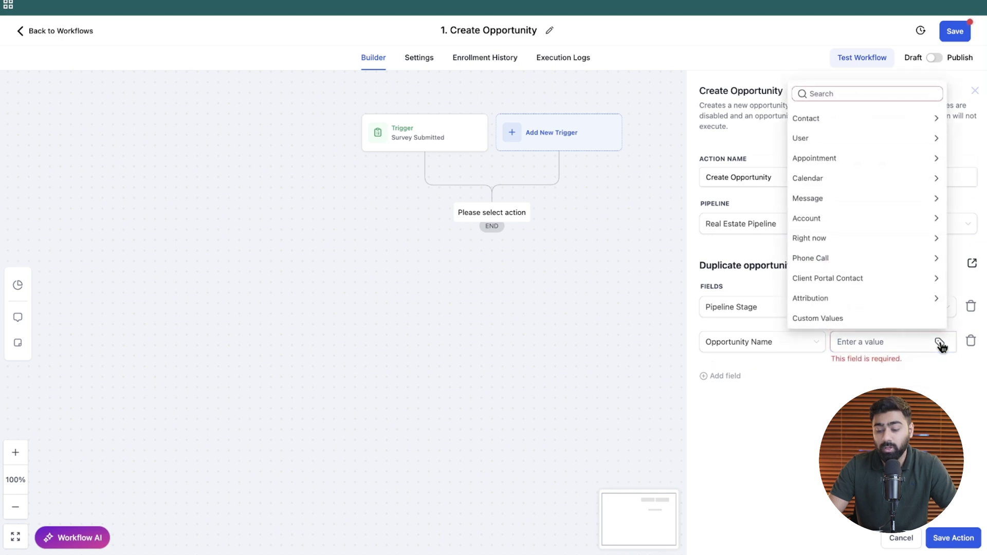
pyautogui.click(820, 117)
pyautogui.click(819, 116)
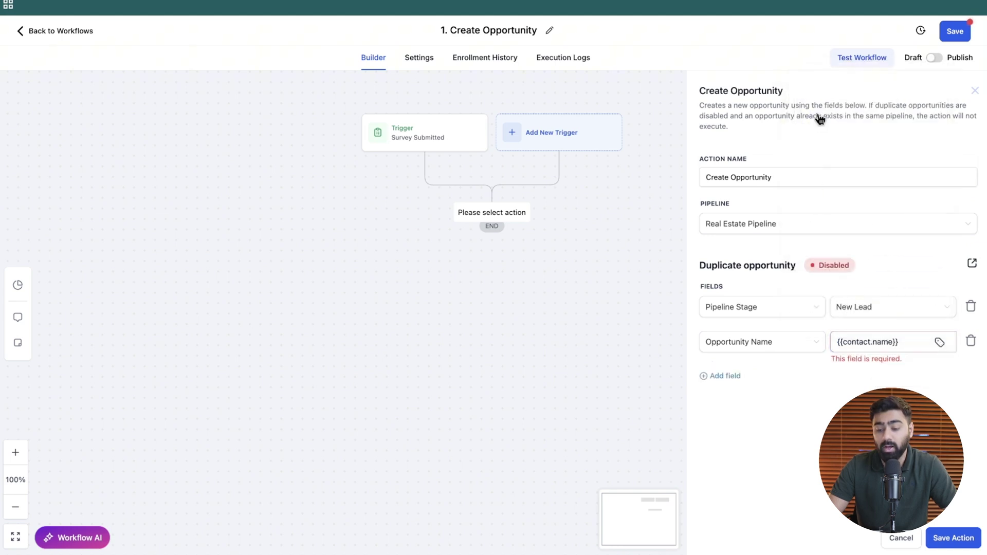
# - Set Opportunity Source to 'Real Estate Survey' and save the Create Opportunity step
pyautogui.click(727, 366)
pyautogui.click(735, 378)
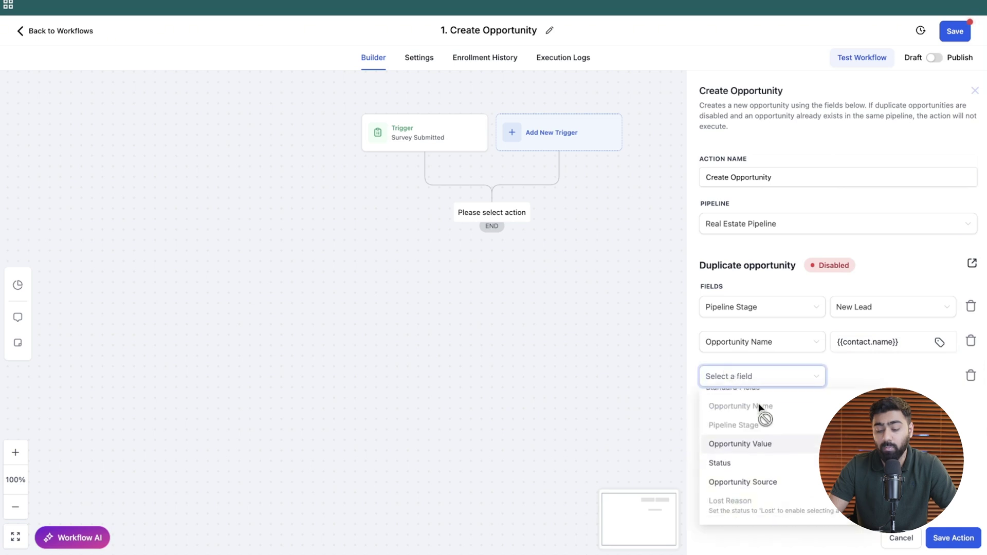
pyautogui.click(743, 477)
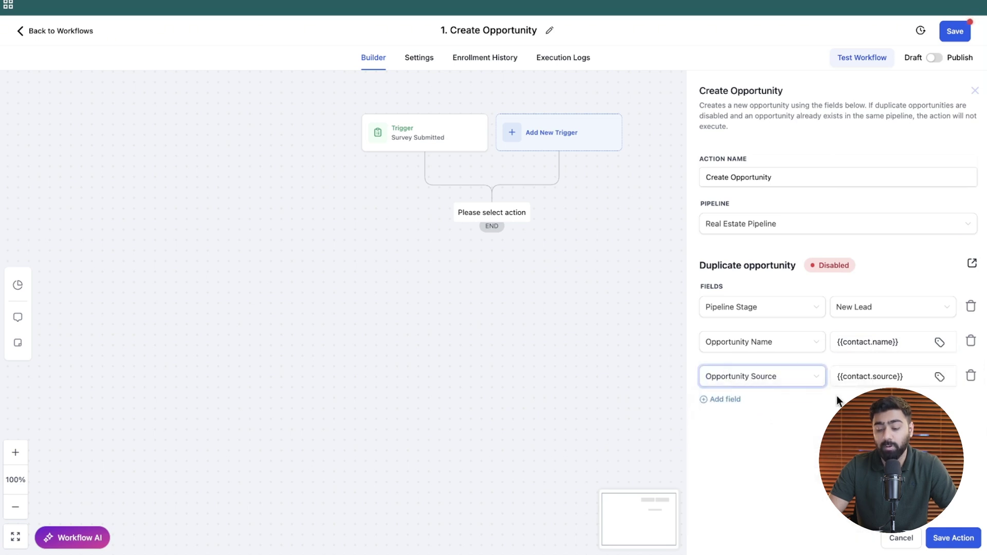
pyautogui.moveTo(908, 378); pyautogui.dragTo(829, 378)
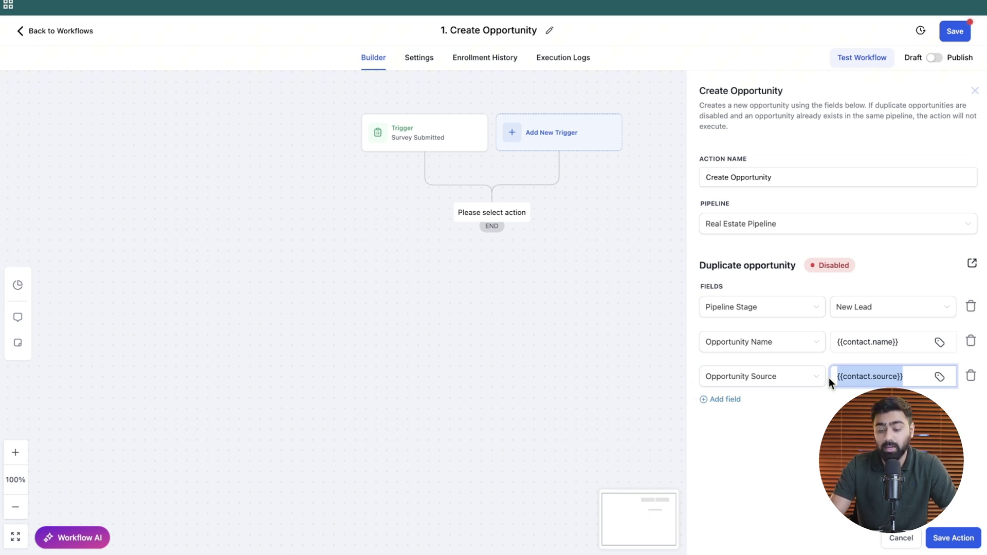
pyautogui.write('Real Estate D')
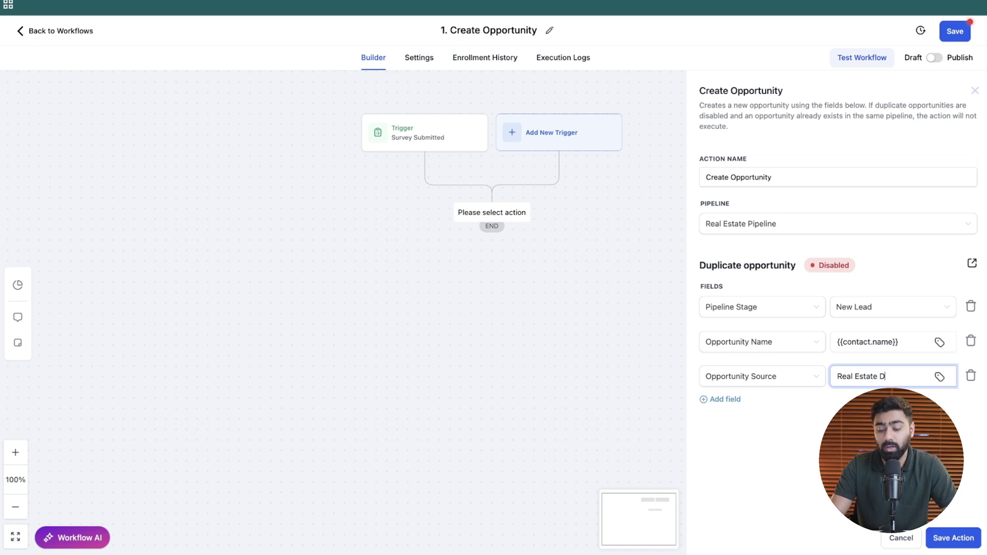
pyautogui.press('BackSpace')
pyautogui.write('Survey')
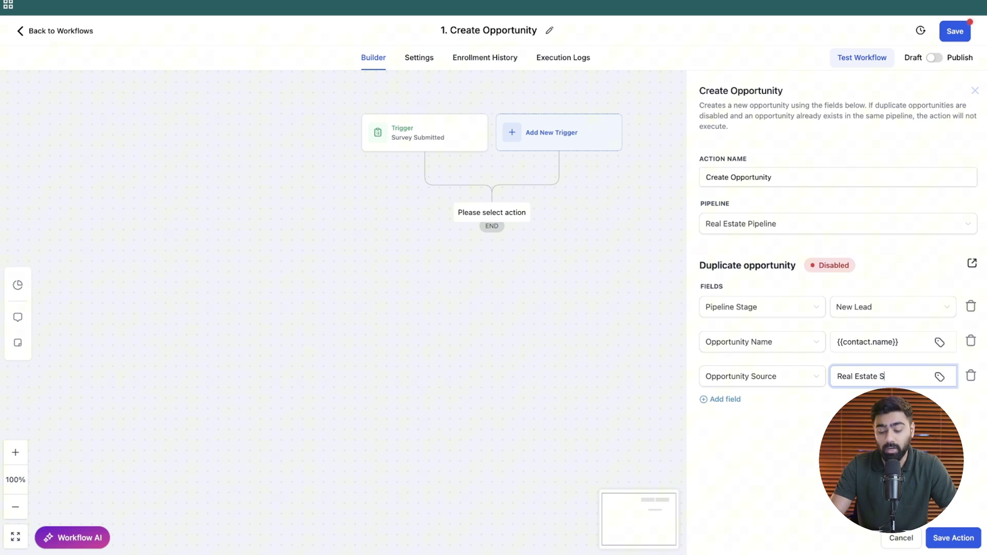
pyautogui.click(953, 538)
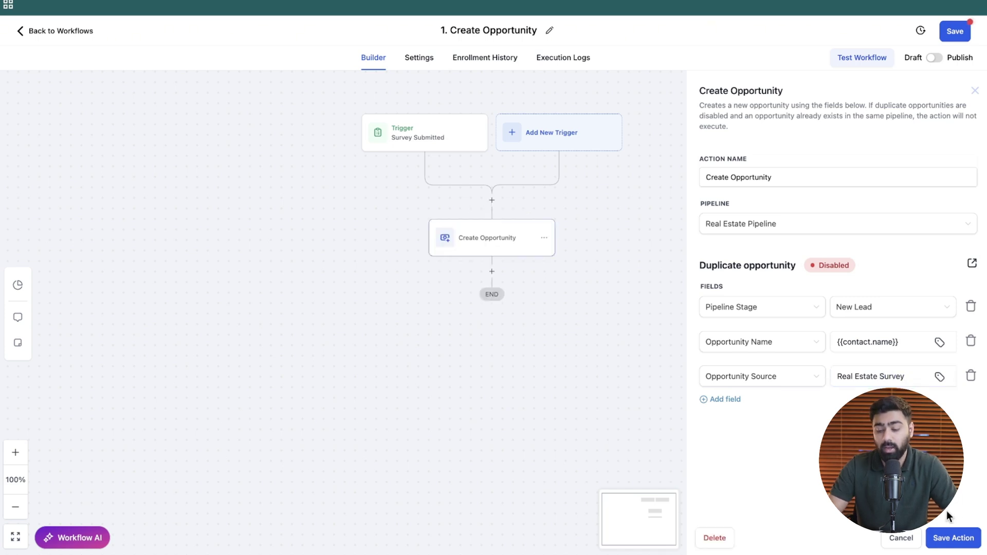
pyautogui.click(953, 538)
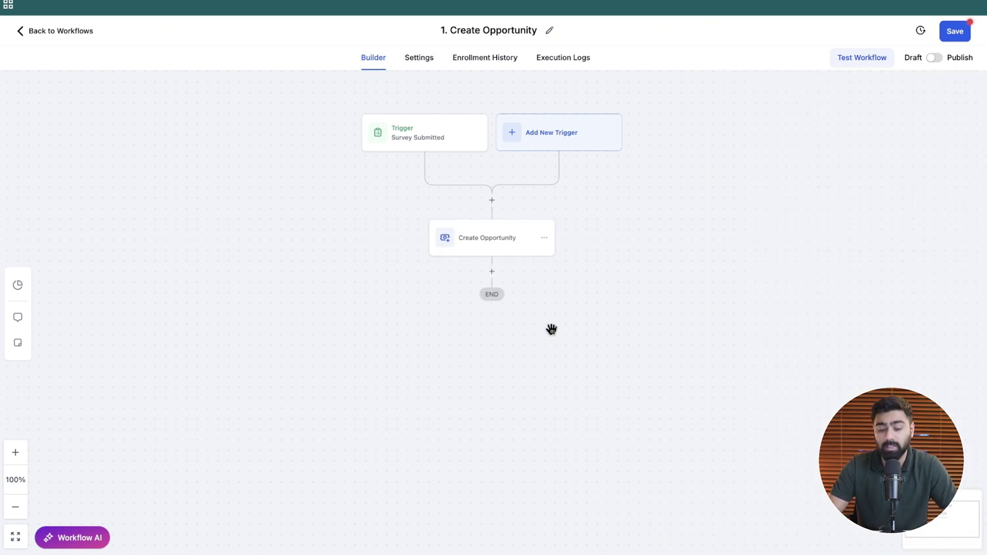
# - Add a Send Internal Notification step titled 'We have a new lead'
pyautogui.click(492, 272)
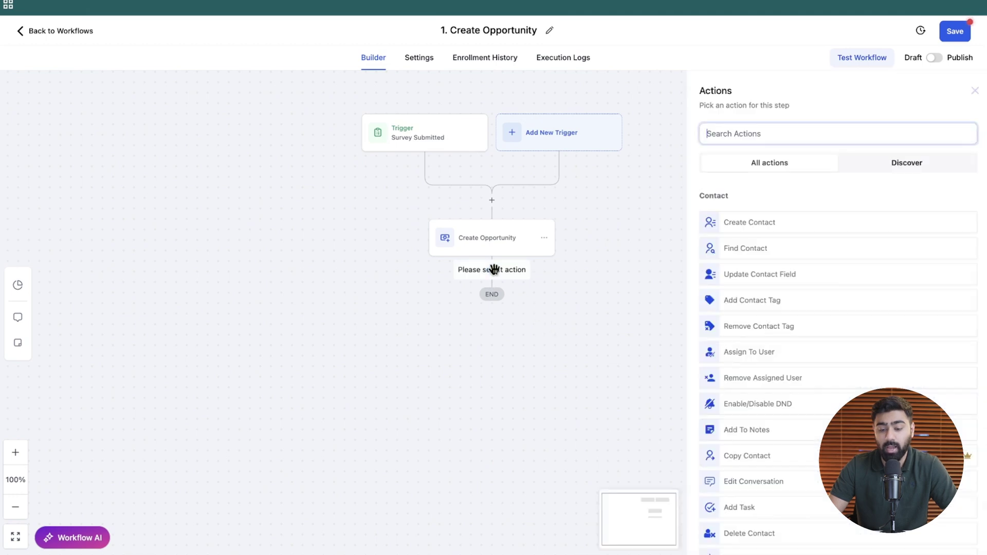
pyautogui.write('send')
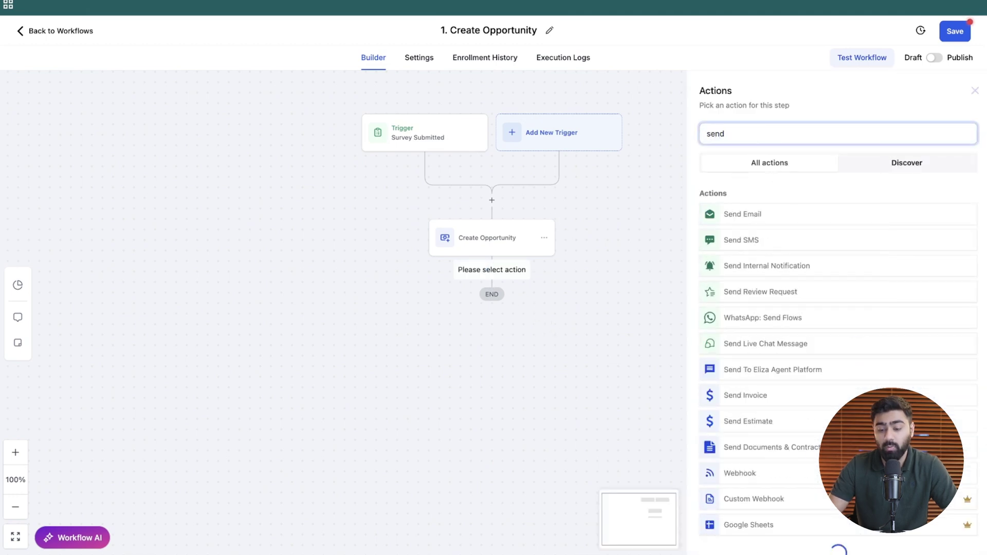
pyautogui.click(738, 262)
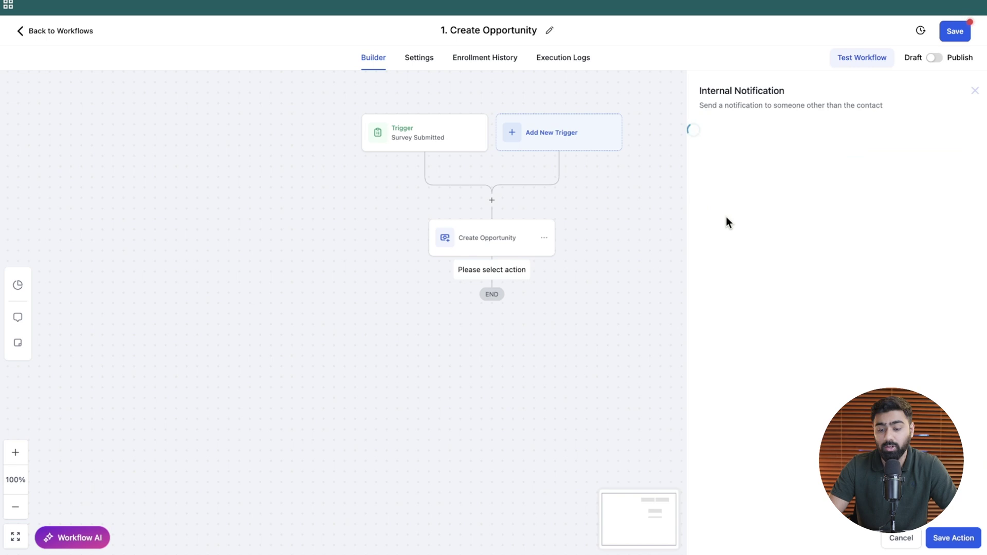
pyautogui.click(729, 239)
pyautogui.click(727, 245)
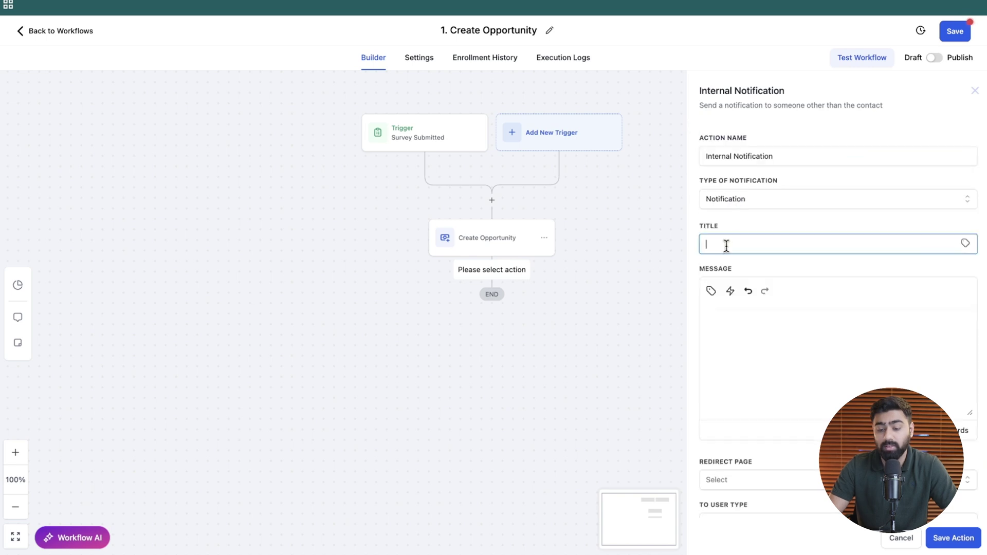
pyautogui.write('We have a new lead')
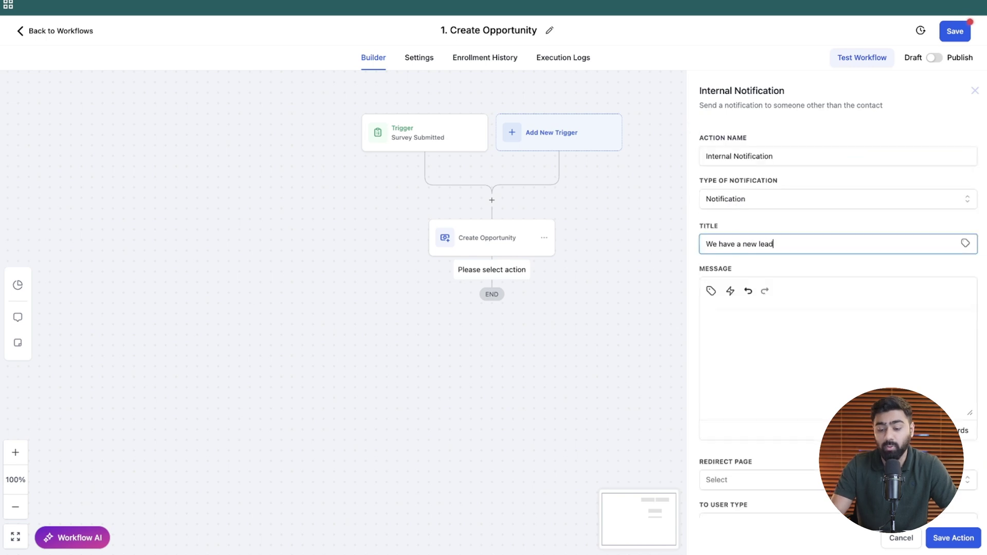
# - Insert the contact's full name and phone tags into the notification message
pyautogui.click(738, 315)
pyautogui.click(711, 291)
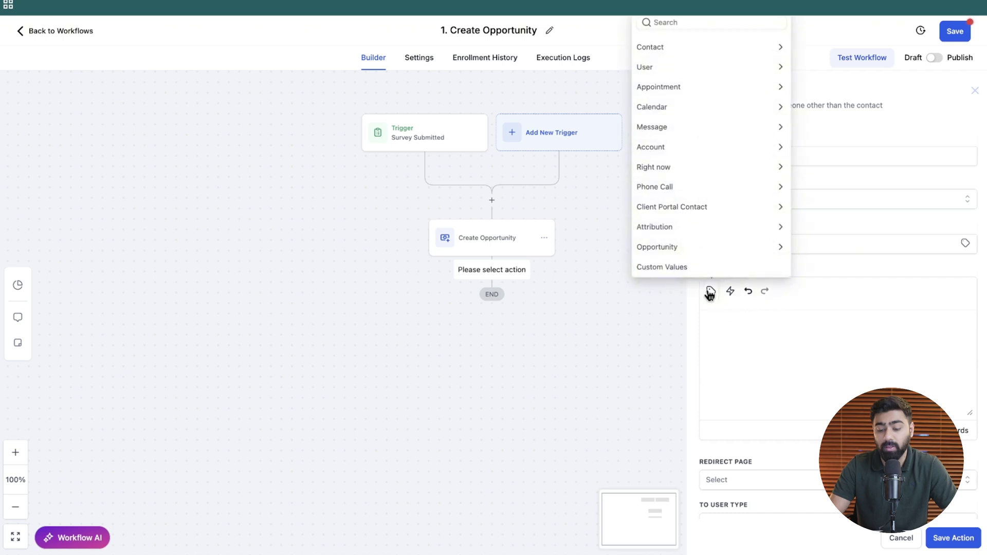
pyautogui.click(655, 47)
pyautogui.click(656, 62)
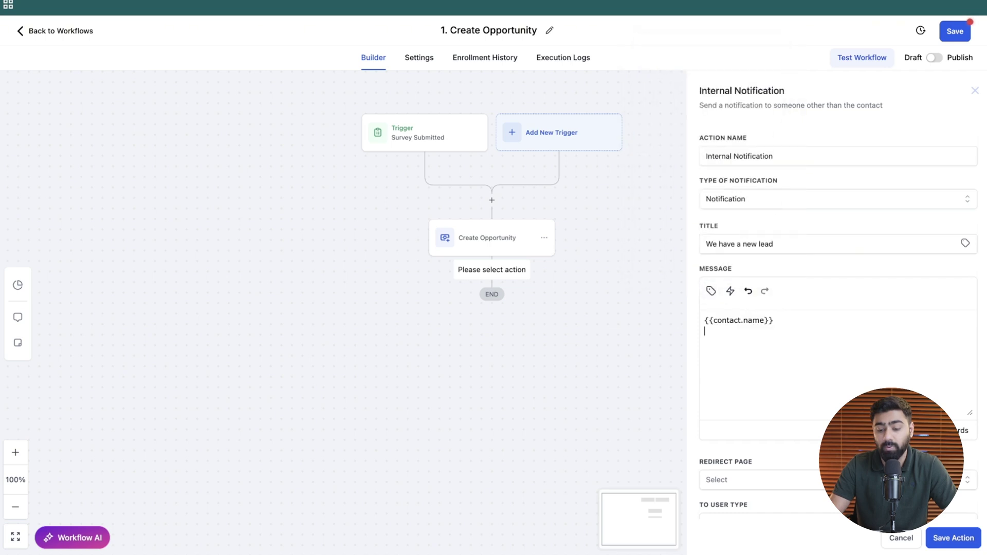
pyautogui.click(712, 292)
pyautogui.click(655, 47)
pyautogui.click(655, 144)
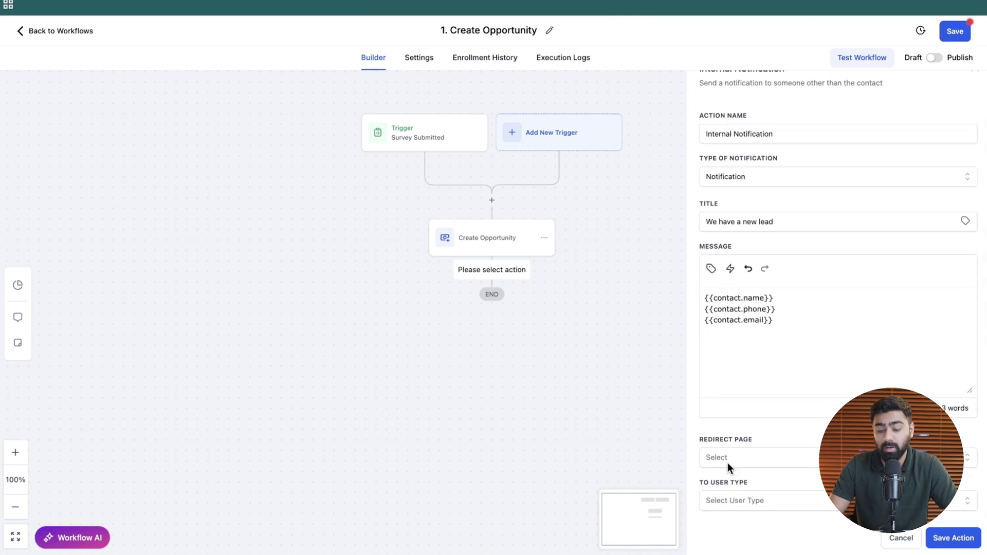
# - Redirect the notification to Conversation, send it to All Users, and save the step
pyautogui.click(727, 463)
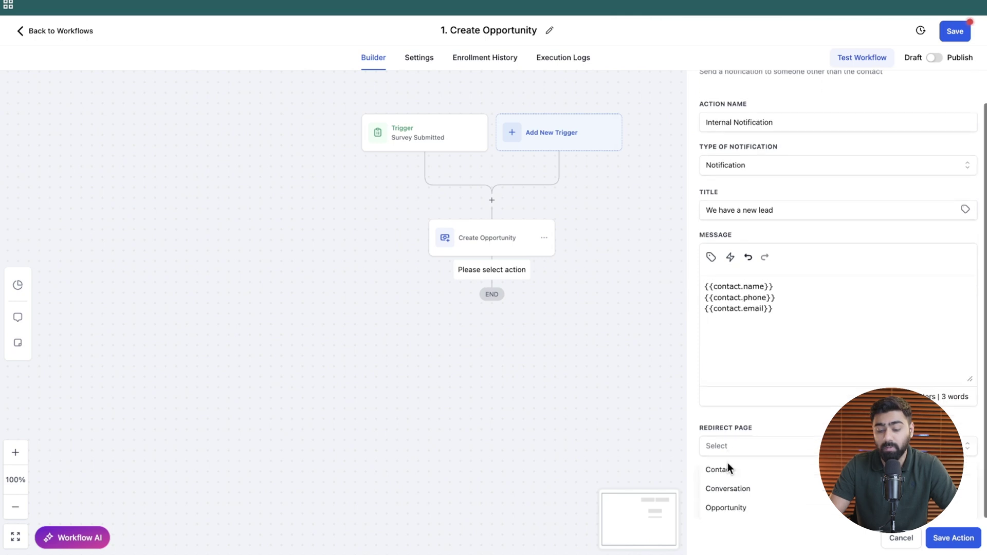
pyautogui.click(733, 488)
pyautogui.click(736, 499)
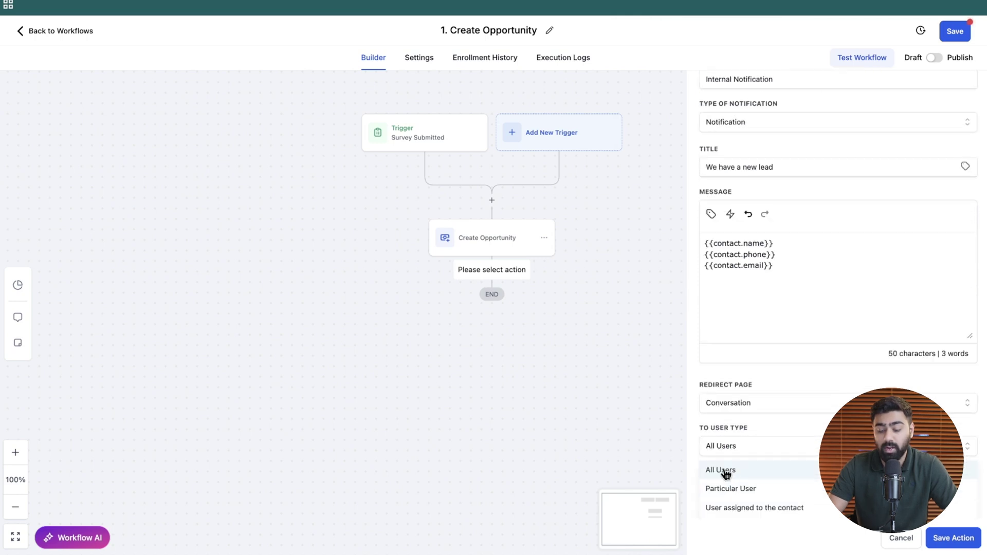
pyautogui.click(727, 471)
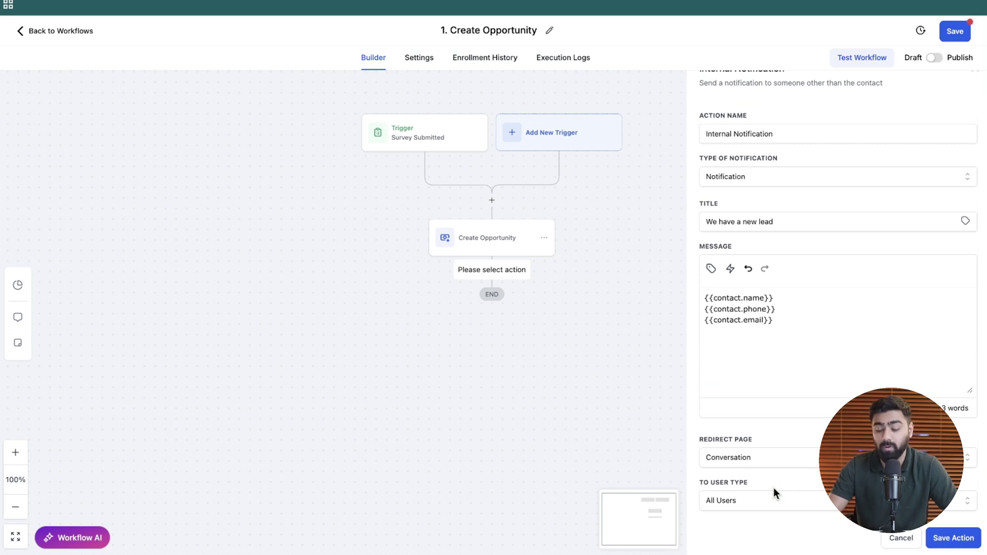
pyautogui.click(953, 537)
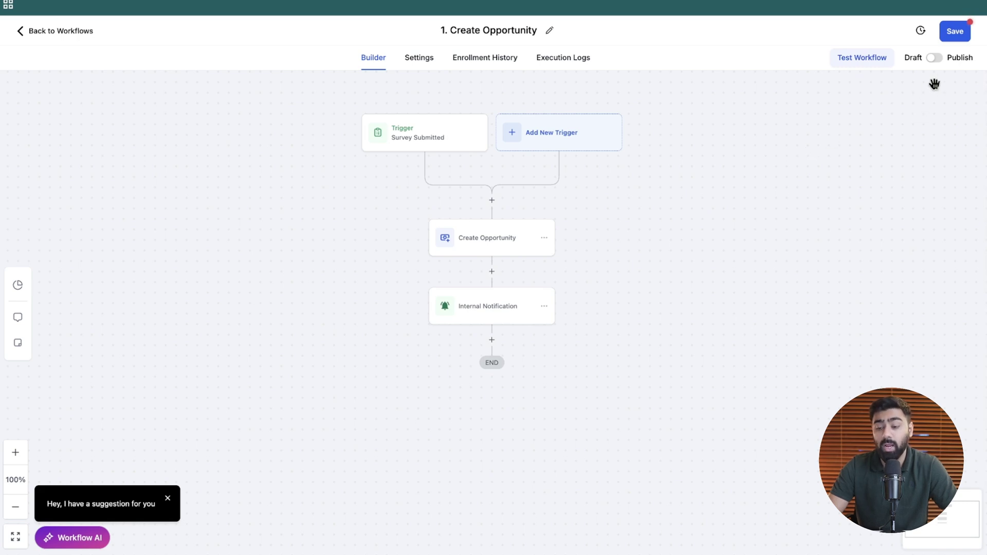
# - Toggle the 1. Create Opportunity workflow from Draft to Publish and save
pyautogui.click(935, 58)
pyautogui.click(956, 30)
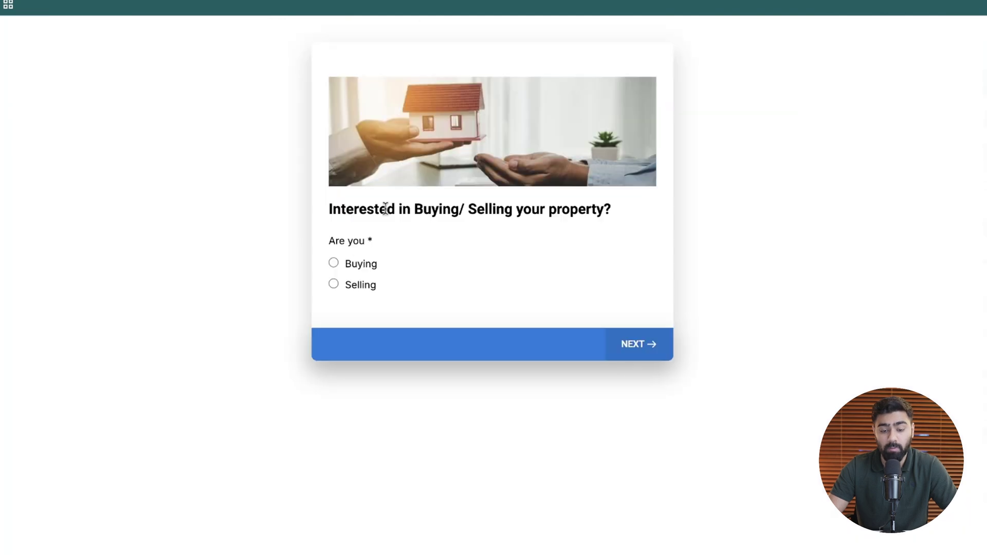
# - Answer the property questions with Condo, Within 1 month and a budget range
pyautogui.click(333, 264)
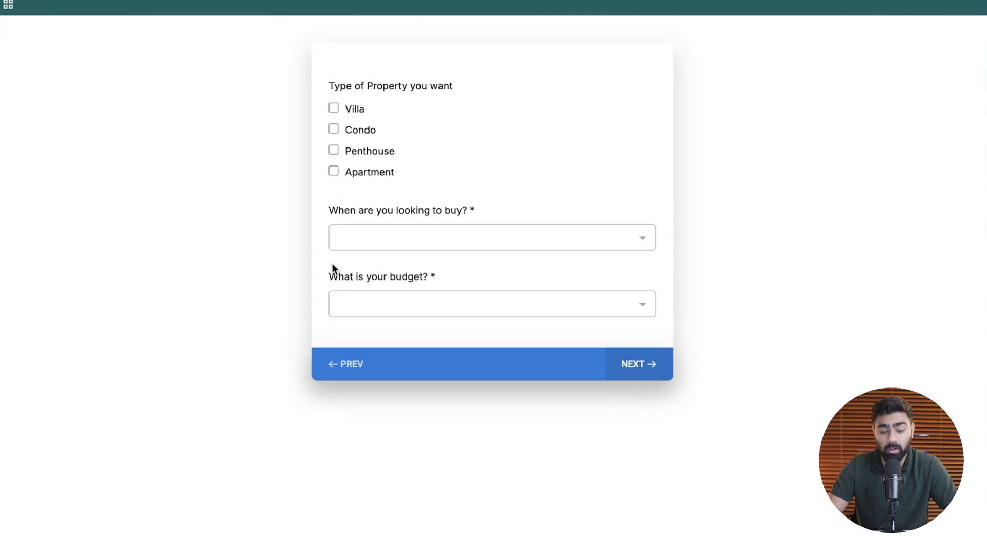
pyautogui.click(335, 129)
pyautogui.click(374, 236)
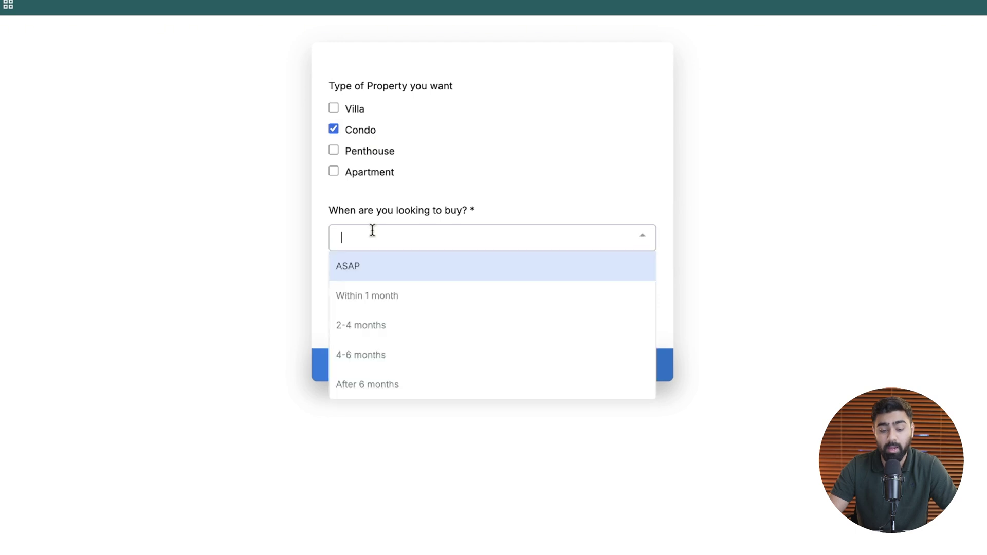
pyautogui.click(377, 294)
pyautogui.click(386, 298)
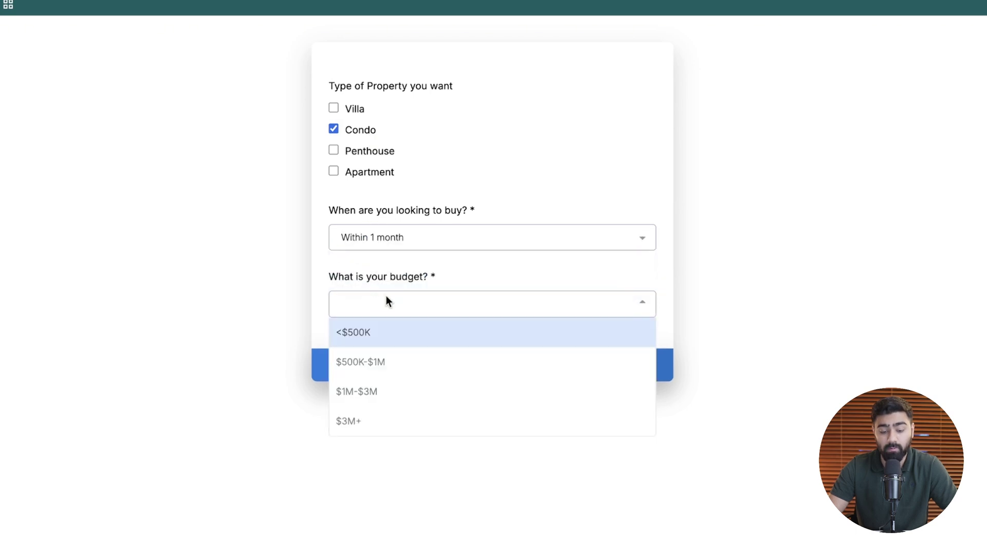
pyautogui.click(387, 393)
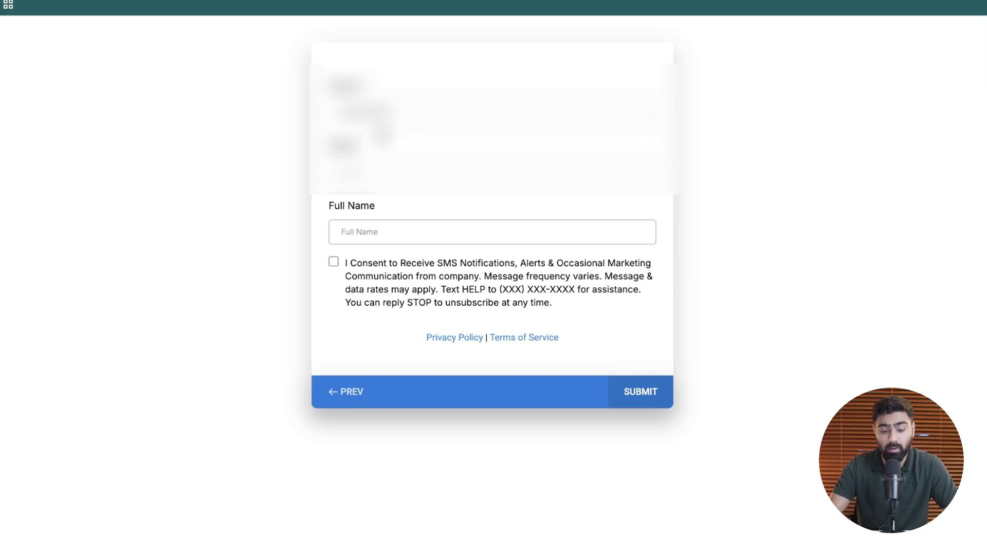
# - Fill in the contact's full name and submit the survey
pyautogui.click(377, 238)
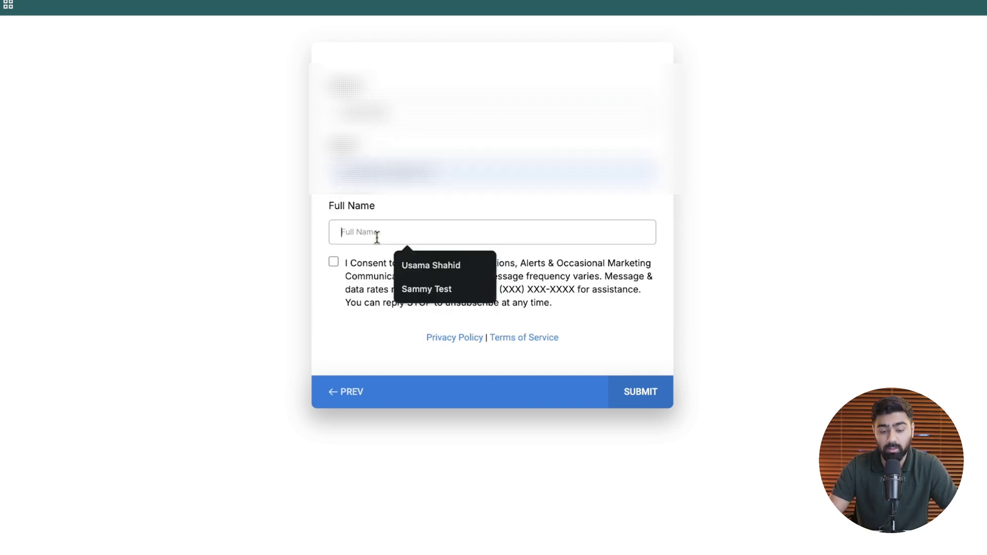
pyautogui.click(425, 264)
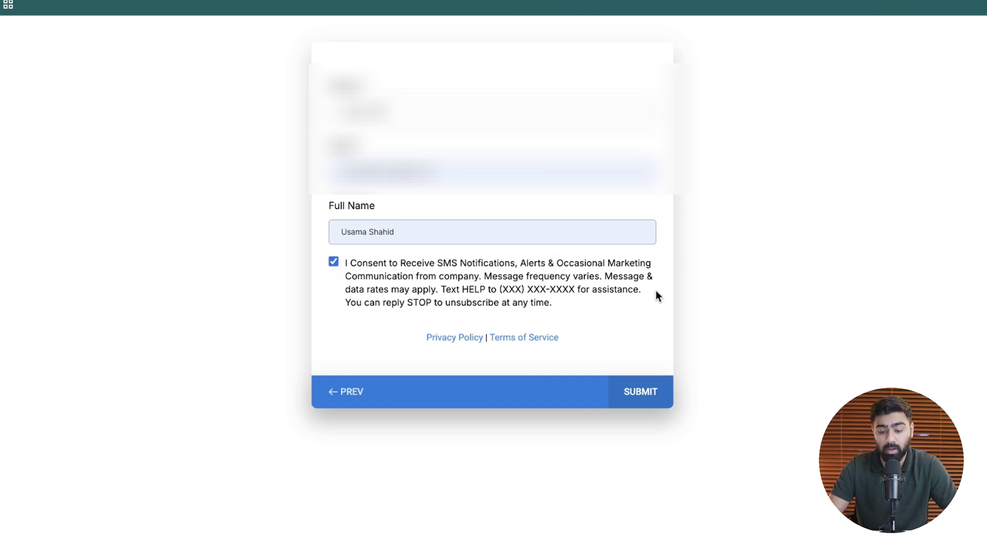
pyautogui.click(641, 393)
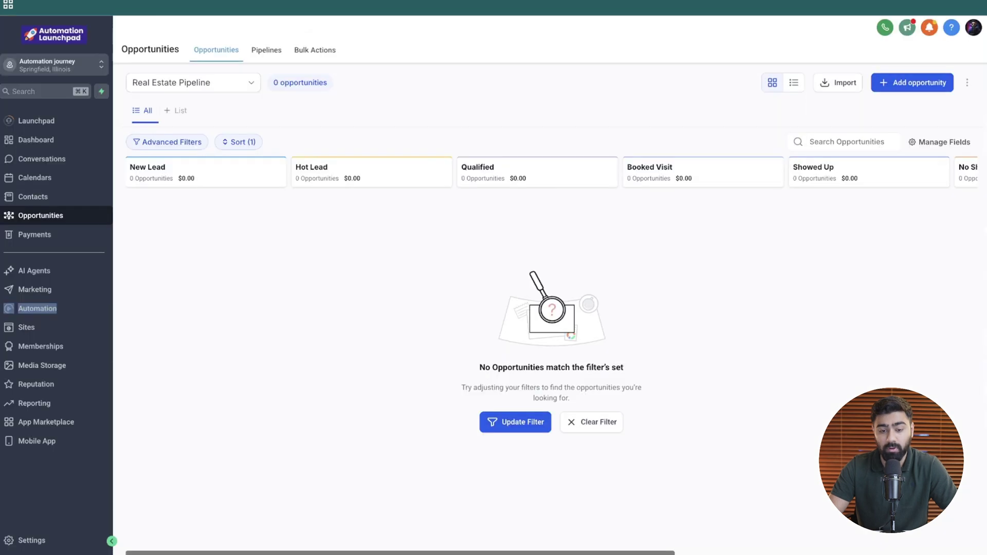
# - Refresh the Real Estate Pipeline board and open the new opportunity in New Lead
pyautogui.click(259, 51)
pyautogui.click(219, 54)
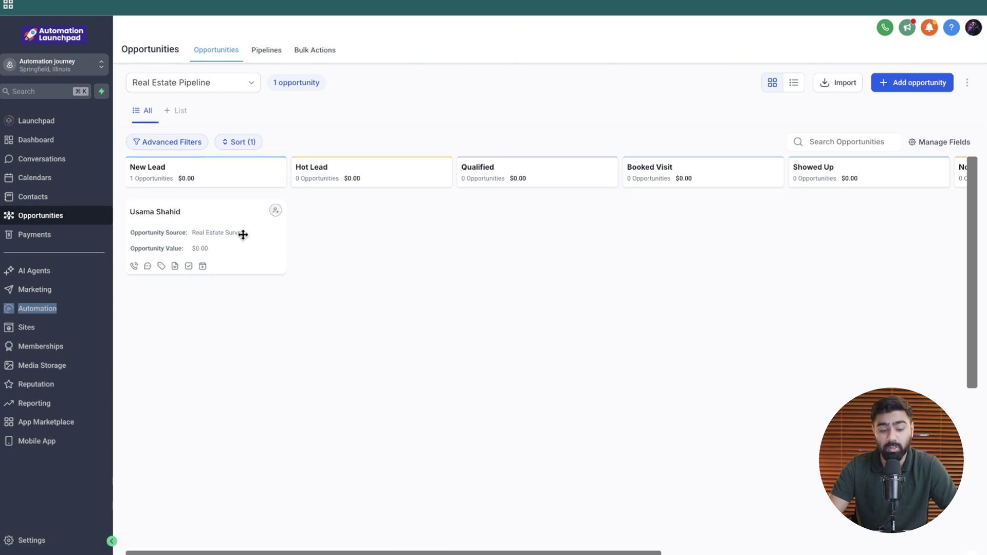
pyautogui.click(220, 224)
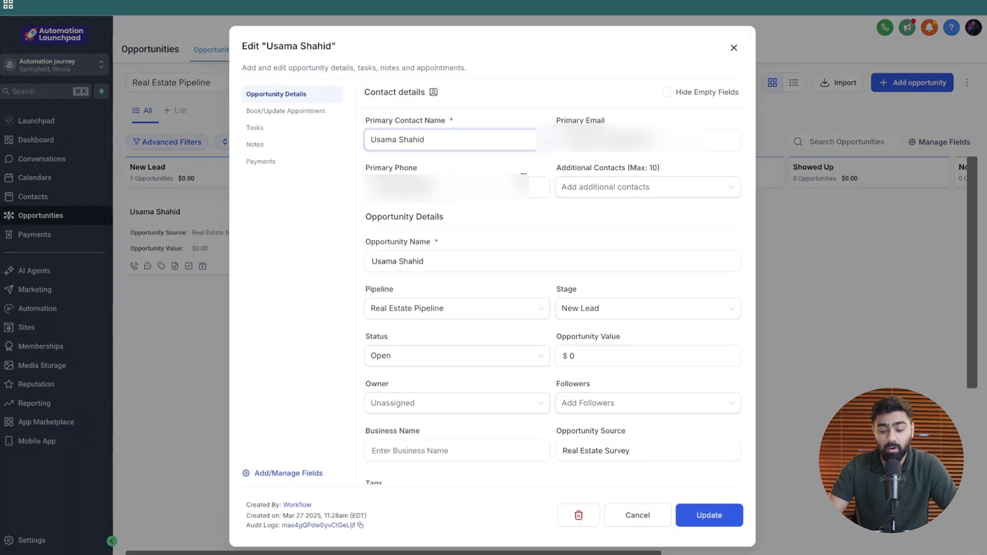
pyautogui.scroll(-1, 527, 266)
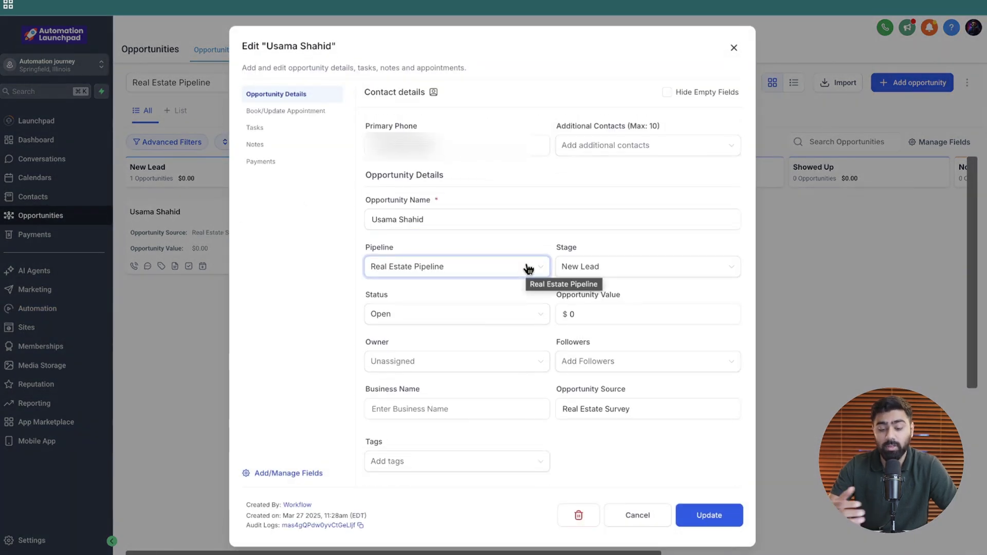